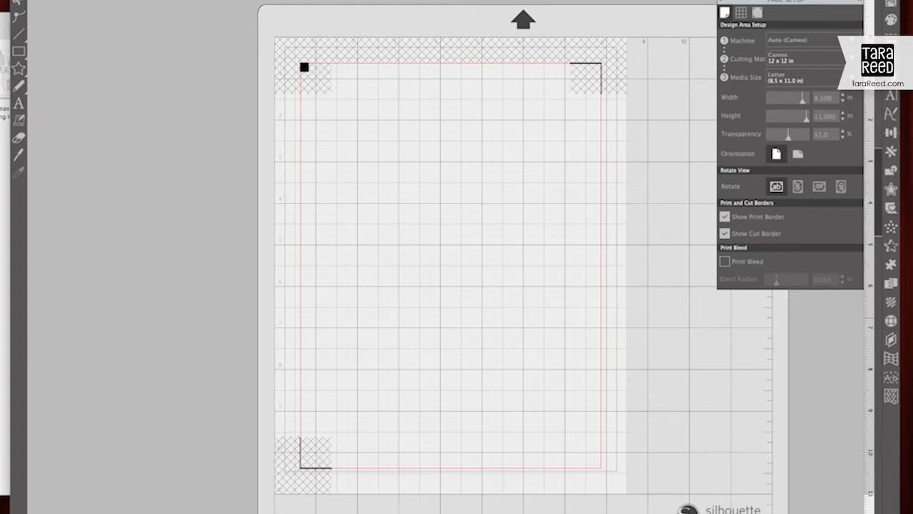
- Bring Christmas Santa gift Coloring House.svg from the file browser onto the mat and position it inside the cut border
key(super+Tab)
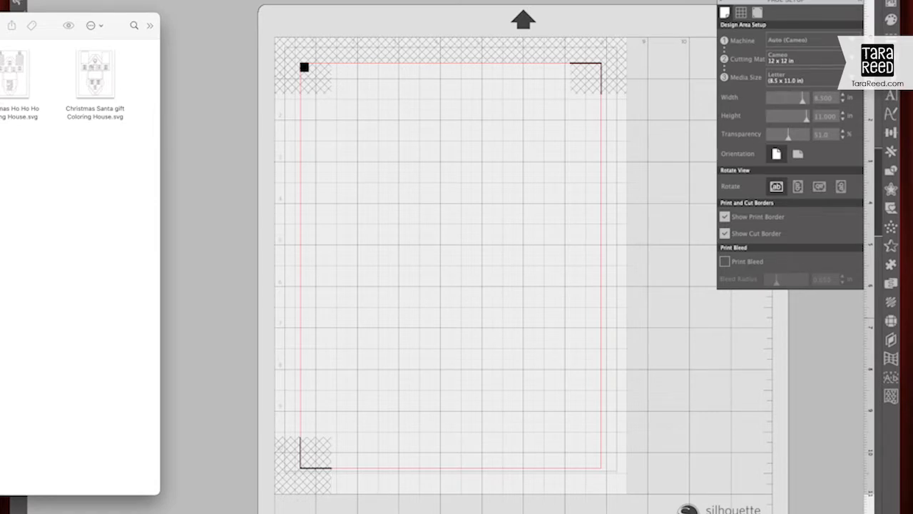
drag(153, 79, 416, 273)
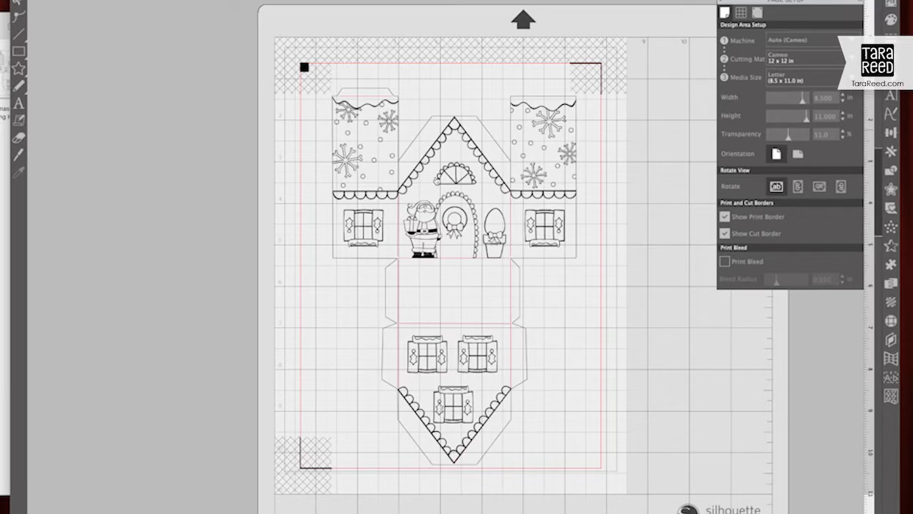
drag(415, 174, 397, 158)
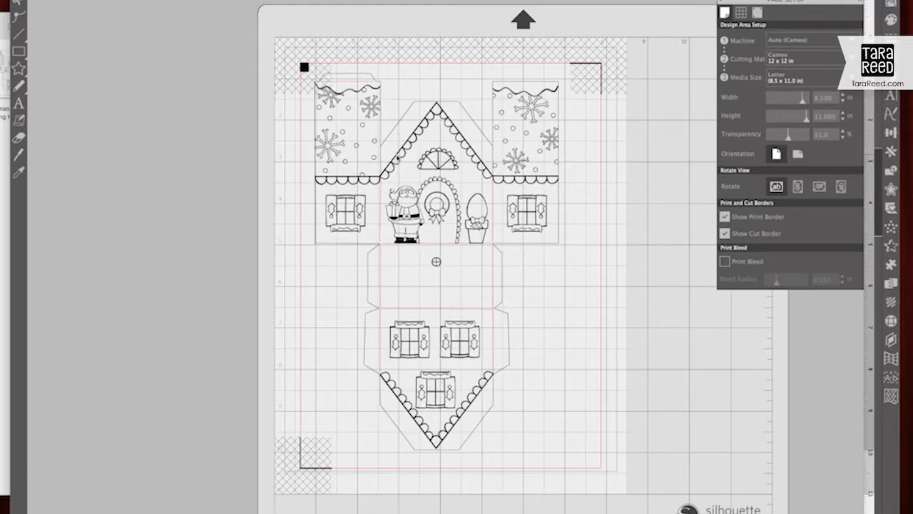
click(309, 80)
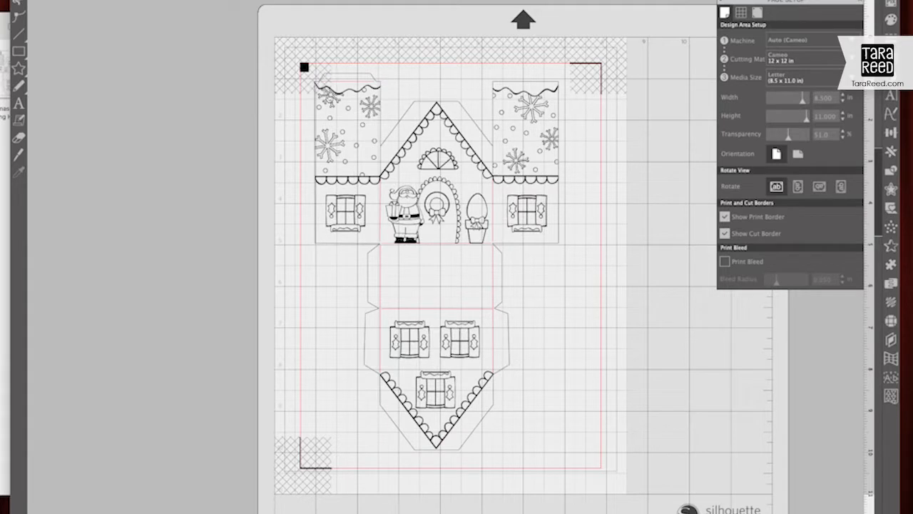
drag(383, 182, 397, 197)
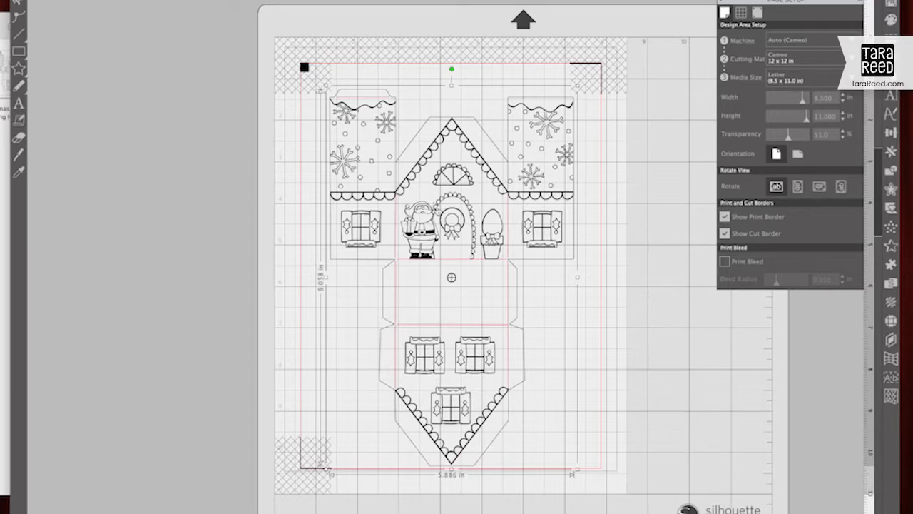
- Ungroup the imported house design and clear the selection
right_click(436, 203)
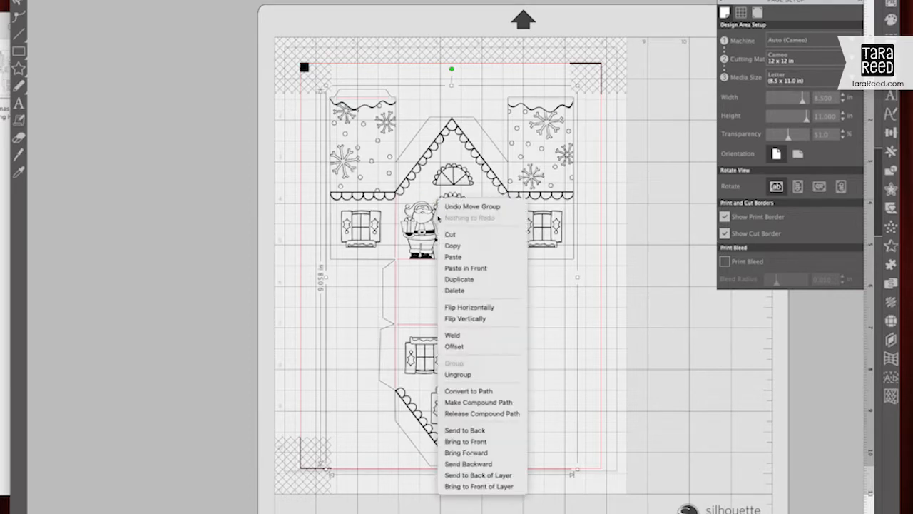
click(457, 374)
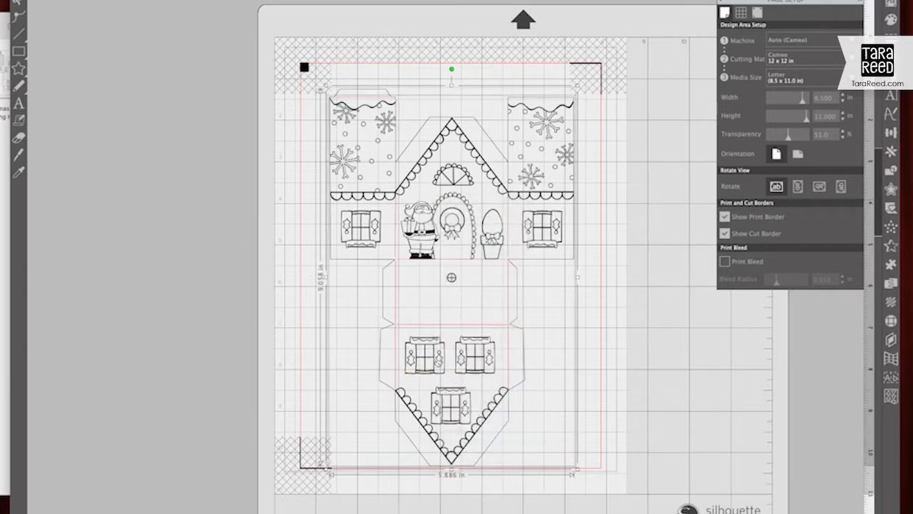
click(592, 354)
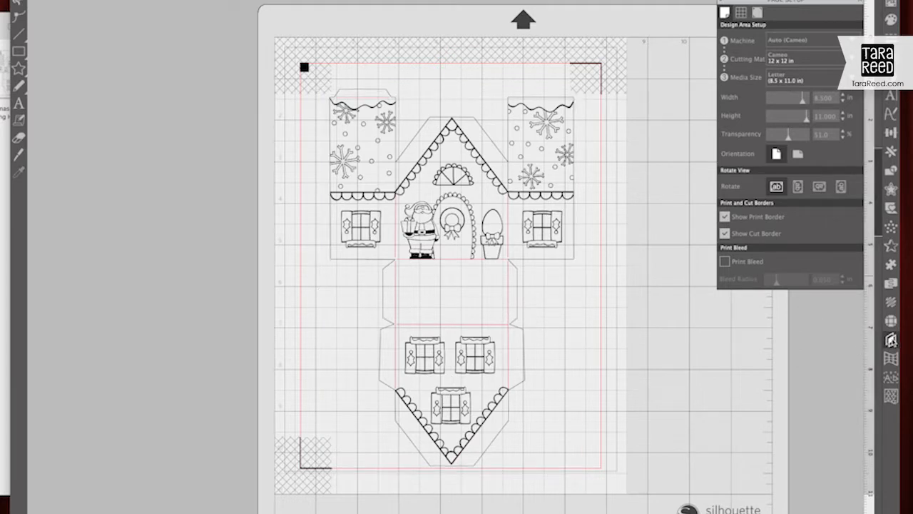
- Show the document's layers and add a new layer named "print"
click(891, 341)
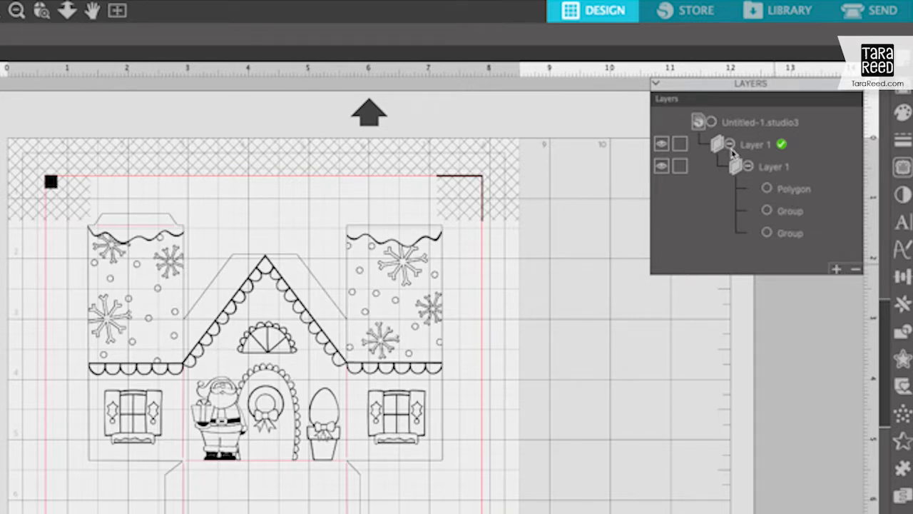
click(836, 270)
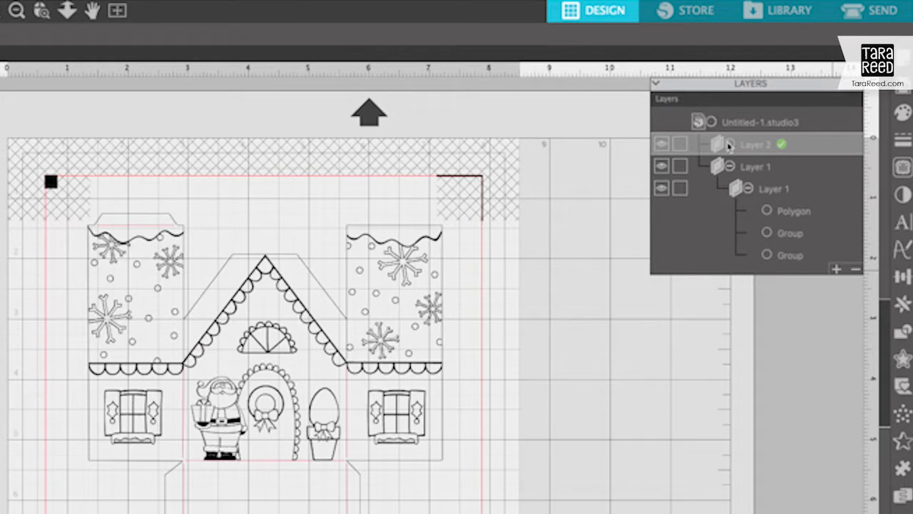
double_click(758, 146)
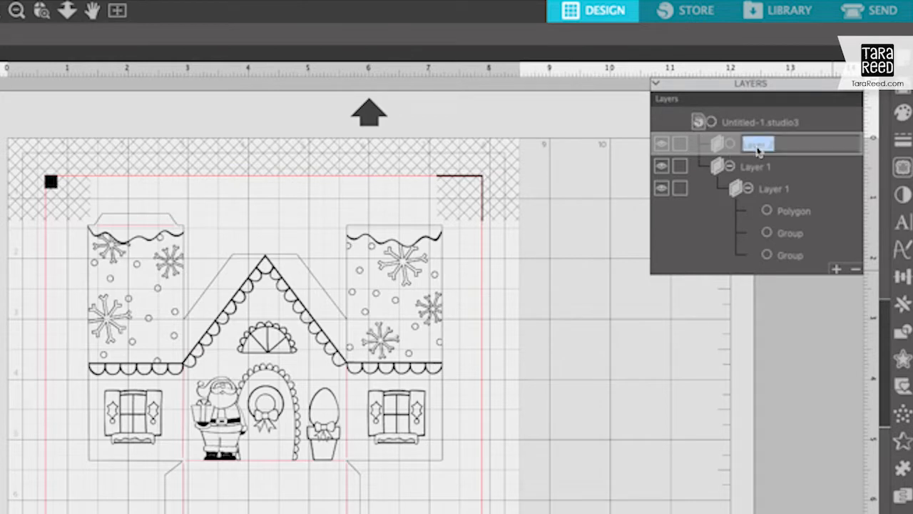
text(print)
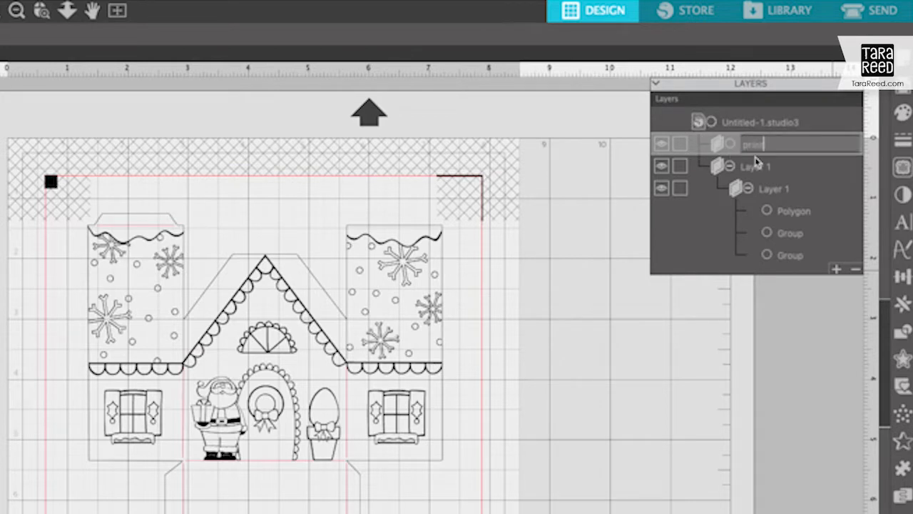
key(Return)
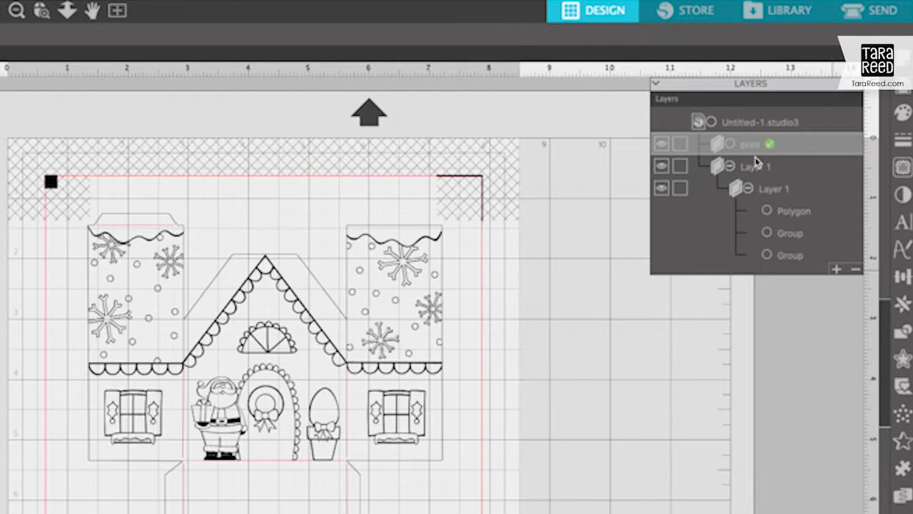
- Move the Polygon object into the print layer, check its artwork by toggling visibility, and collapse the layer
click(792, 212)
mouse_move(742, 156)
mouse_down()
mouse_move(731, 146)
mouse_move(741, 151)
mouse_up()
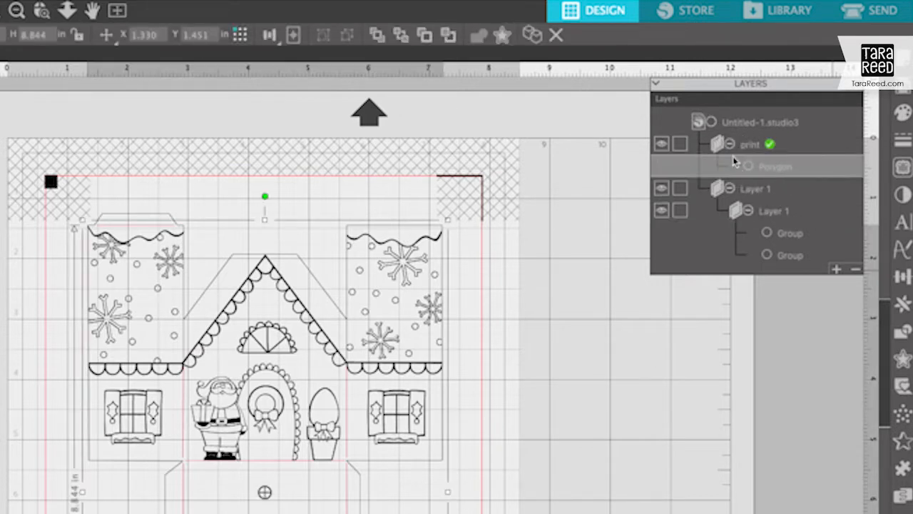
click(661, 144)
click(661, 145)
click(661, 145)
click(661, 145)
click(731, 145)
- Add another layer, move the upper Group with the house outline into it, and check its lines by toggling visibility
click(838, 270)
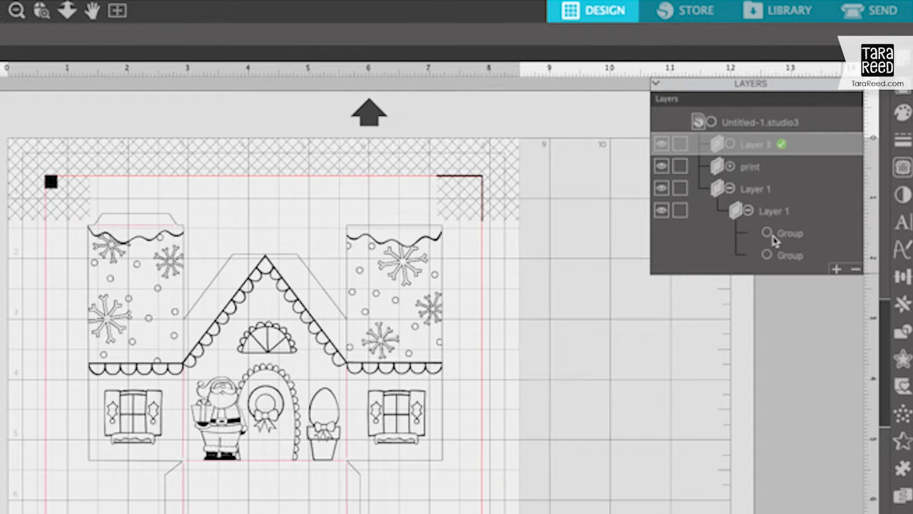
click(786, 240)
drag(785, 236, 748, 149)
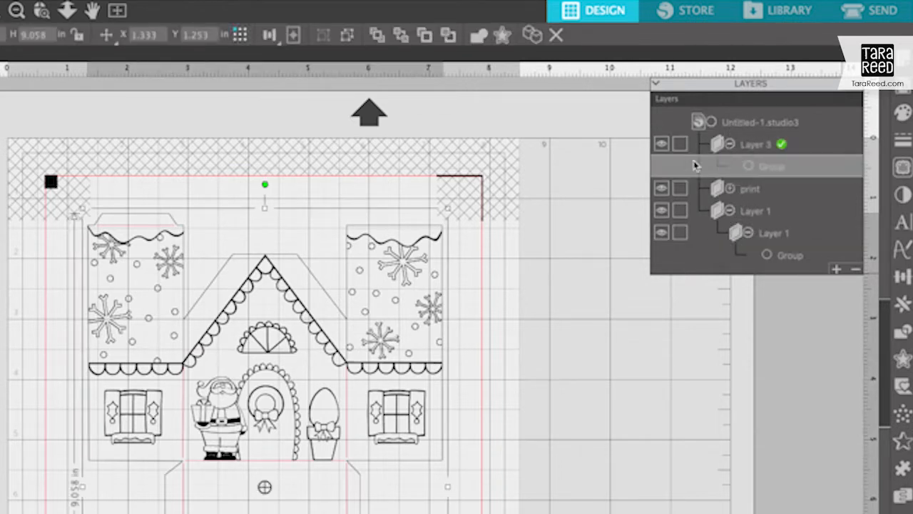
click(662, 146)
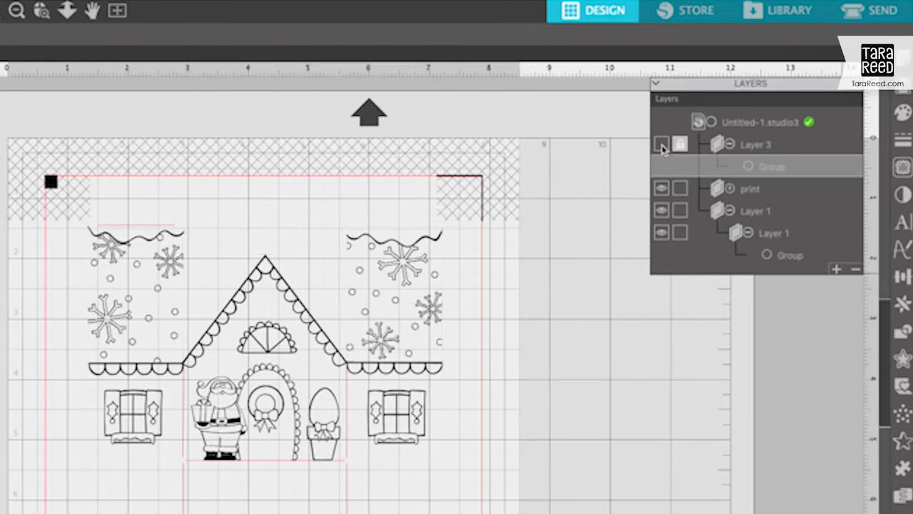
click(661, 145)
click(661, 146)
click(661, 145)
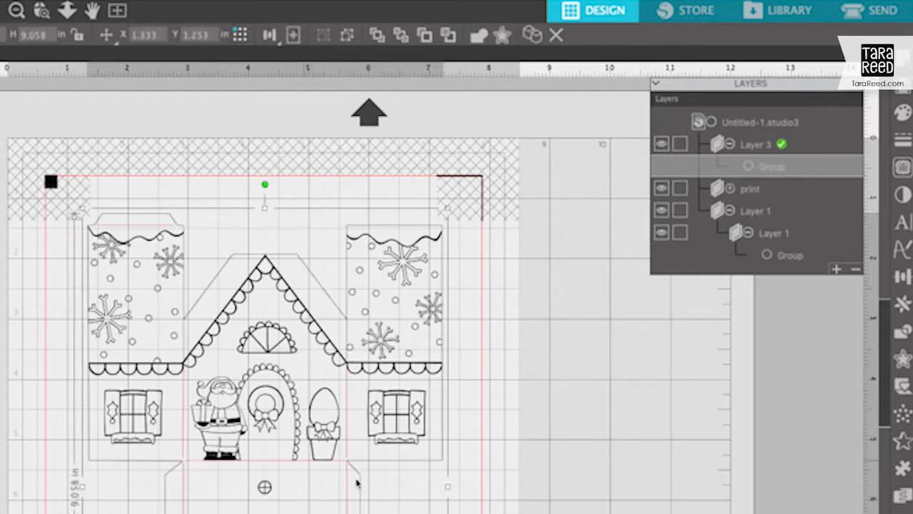
- Rename the house outline's layer "cut" and the outer Layer 1 "score"
double_click(753, 145)
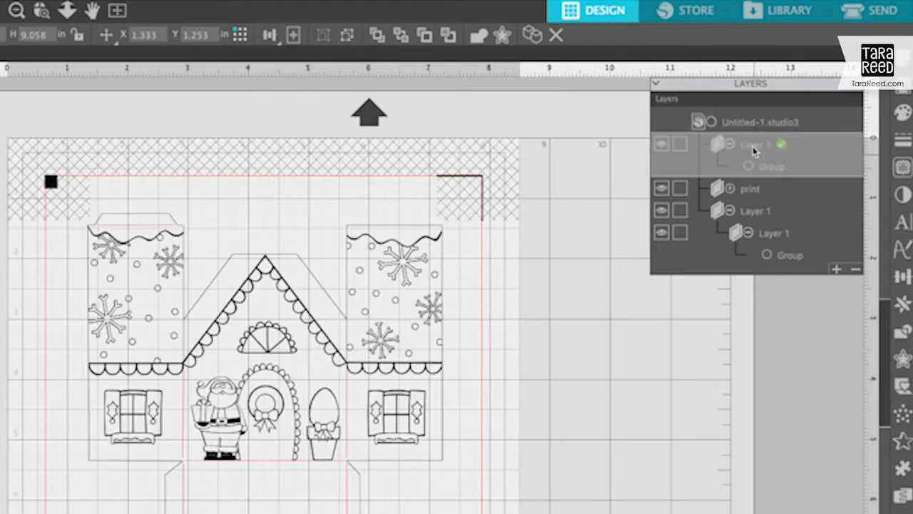
text(cut)
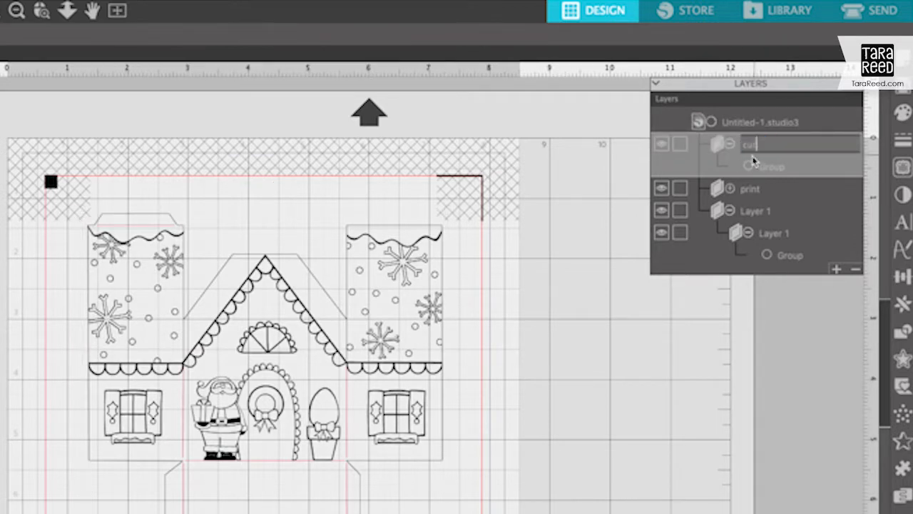
key(Return)
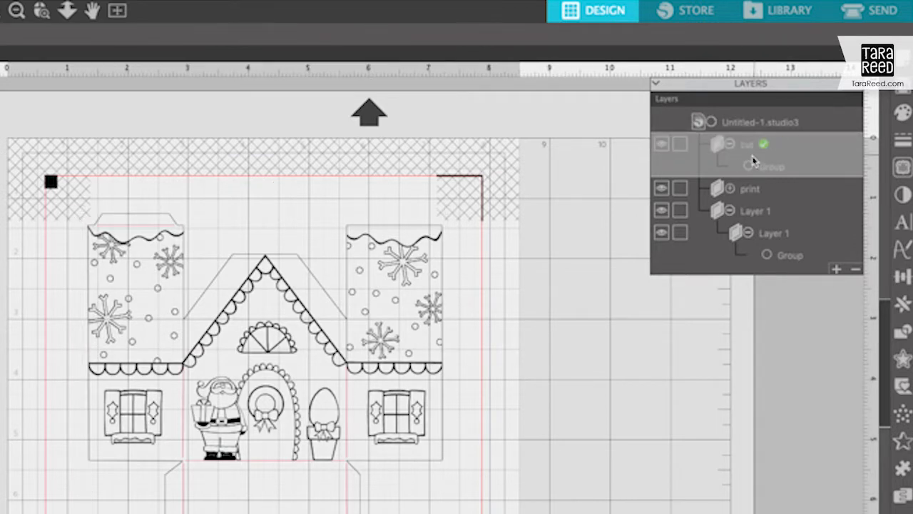
double_click(756, 212)
text(ske)
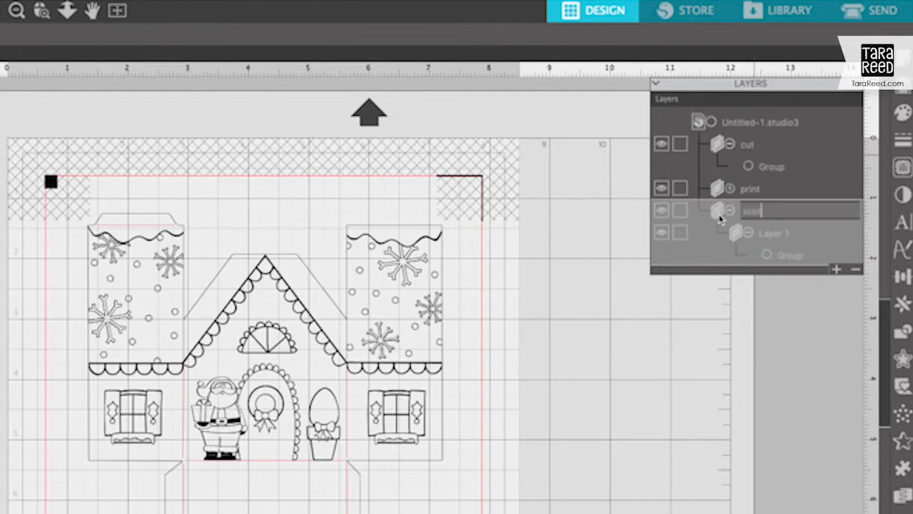
key(Return)
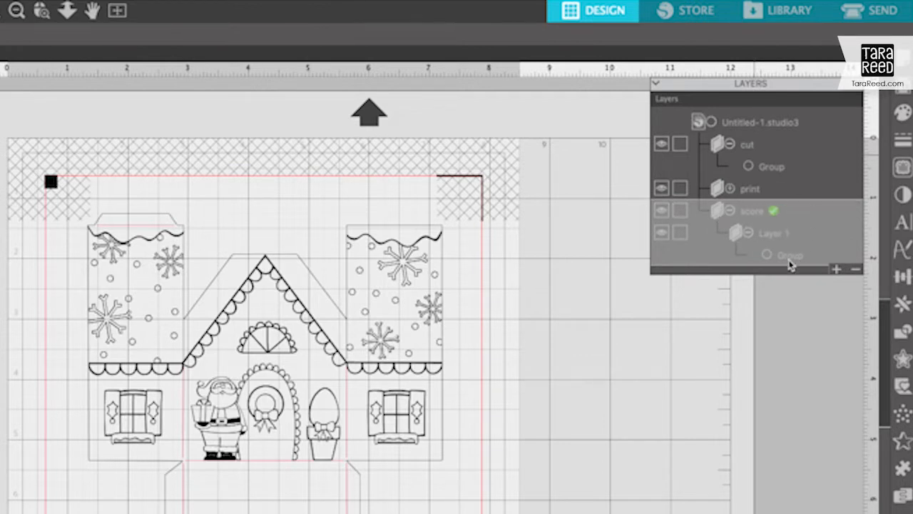
- Move the fold-line Group directly under the score layer and delete the empty nested Layer 1
drag(788, 261, 723, 214)
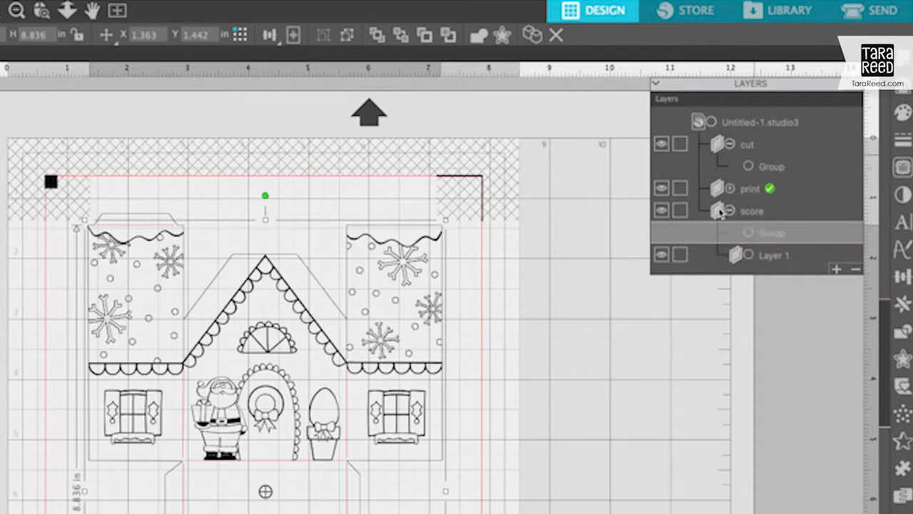
click(767, 259)
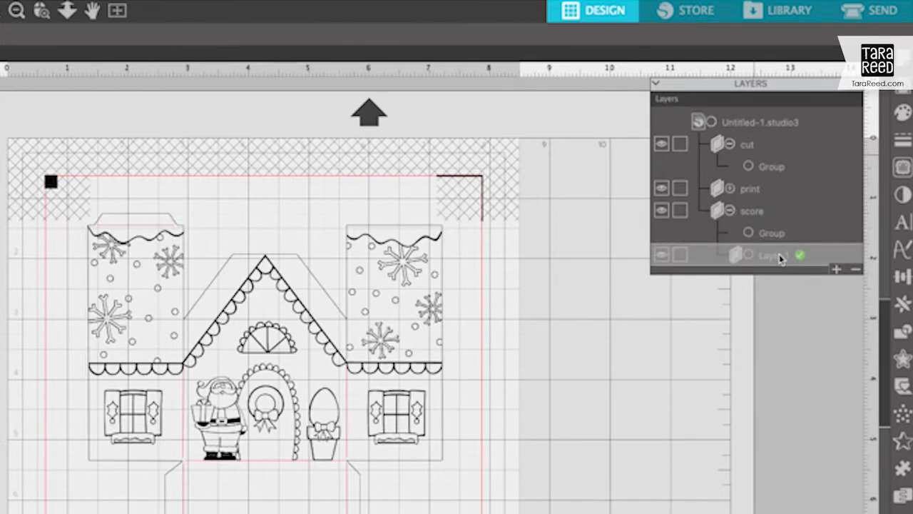
click(856, 269)
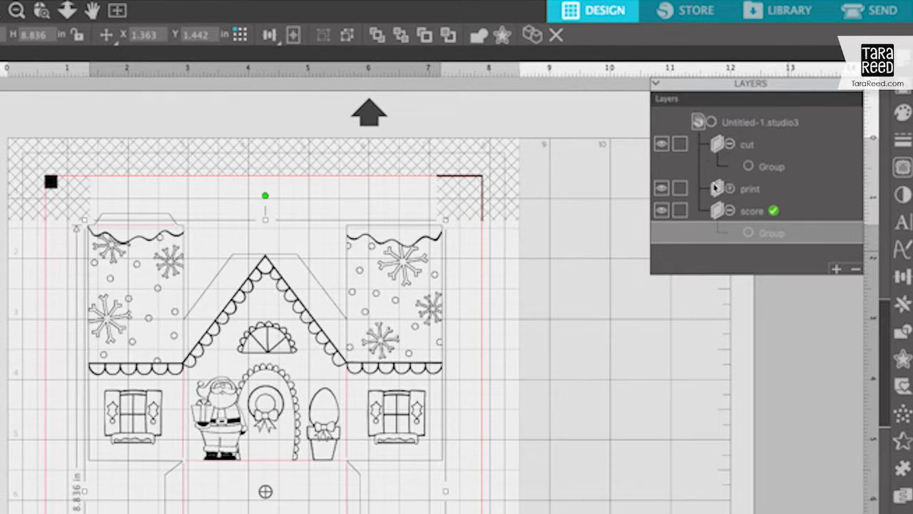
- Move the cut layer below the score layer and hide both the score and cut layers
drag(748, 210, 742, 252)
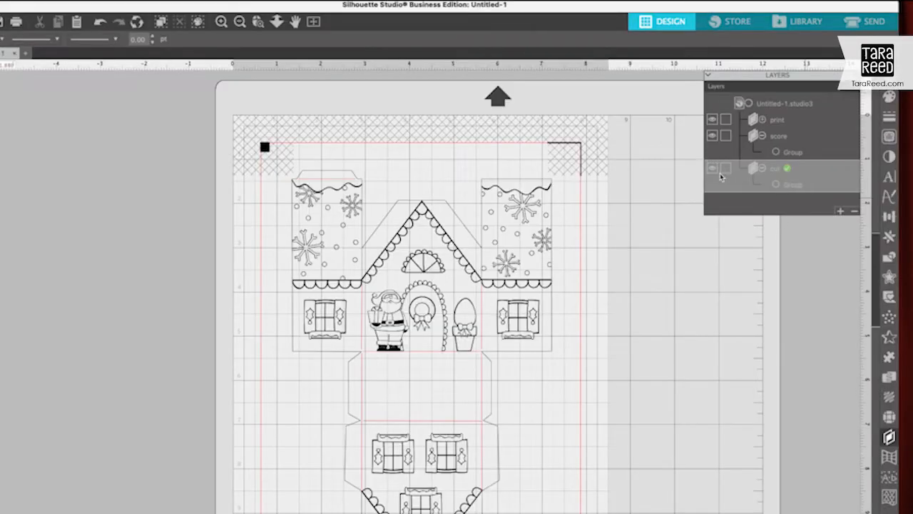
click(713, 136)
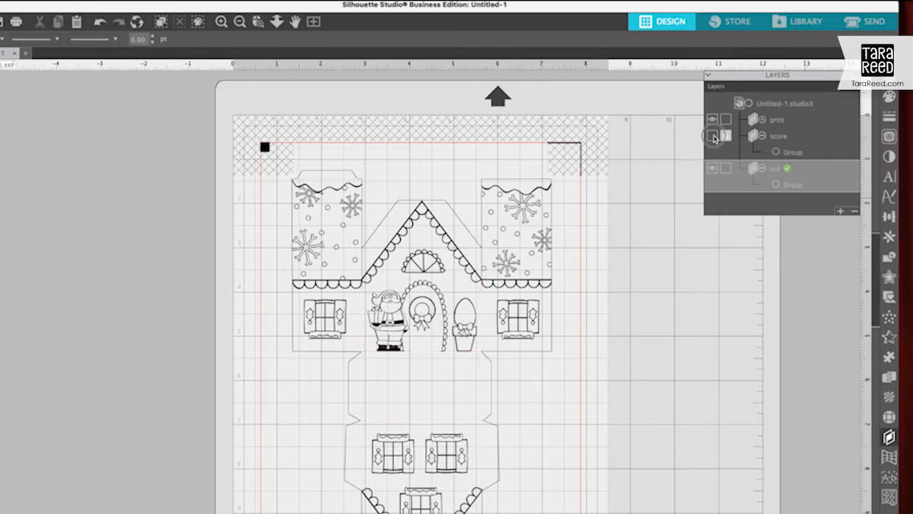
click(712, 168)
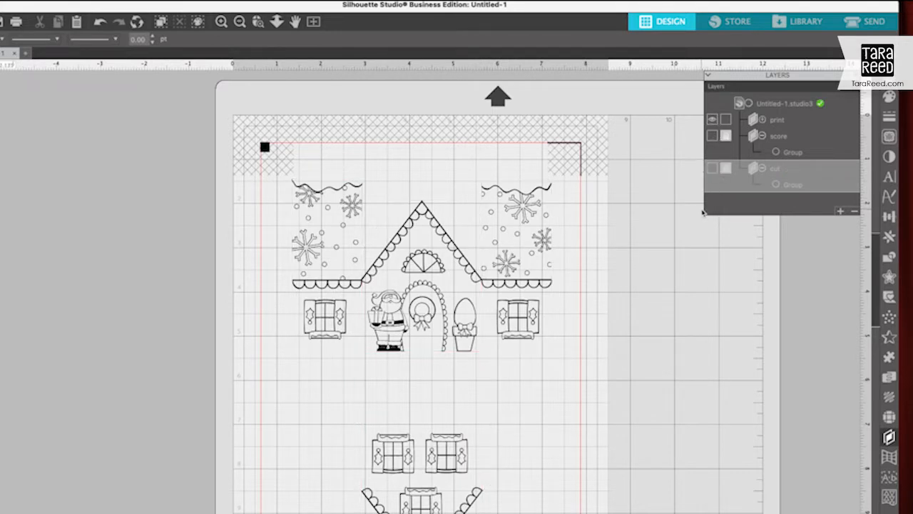
- Print the visible artwork using the Black and White preset, Photo Matte Paper media type and Normal quality
key(super+p)
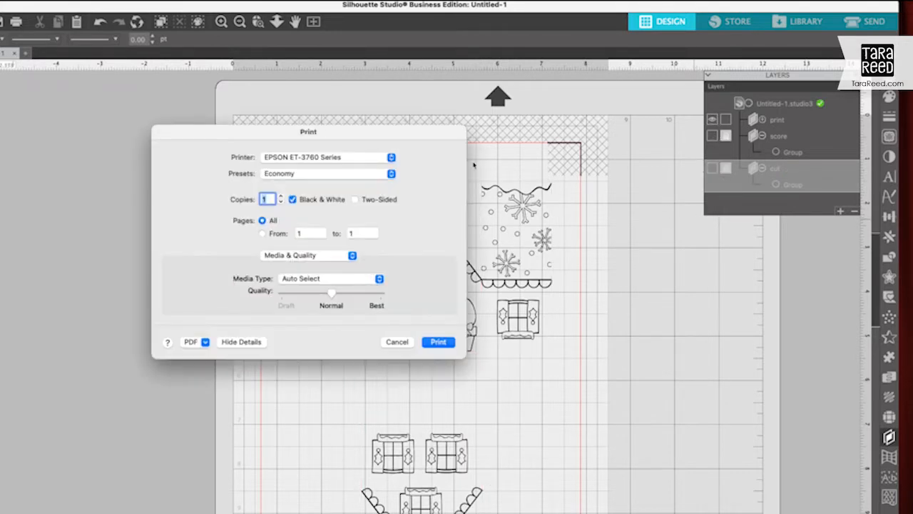
drag(378, 132, 258, 140)
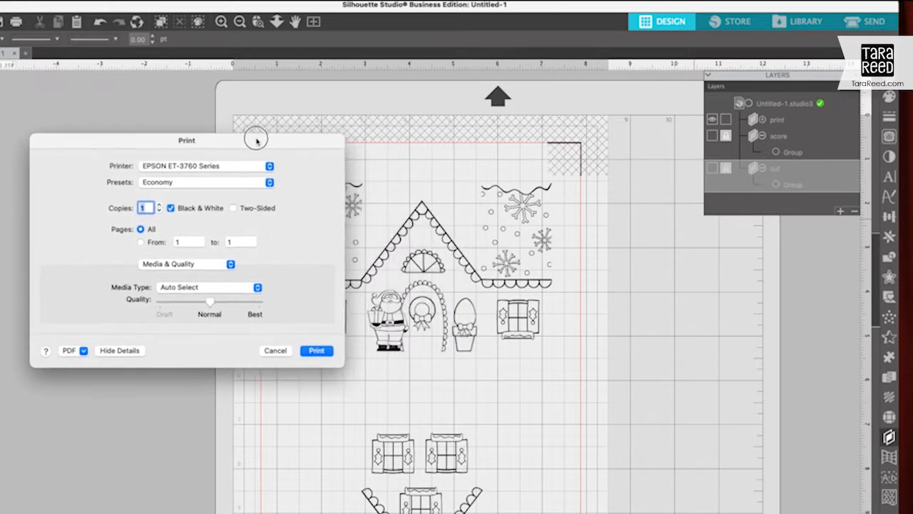
click(271, 183)
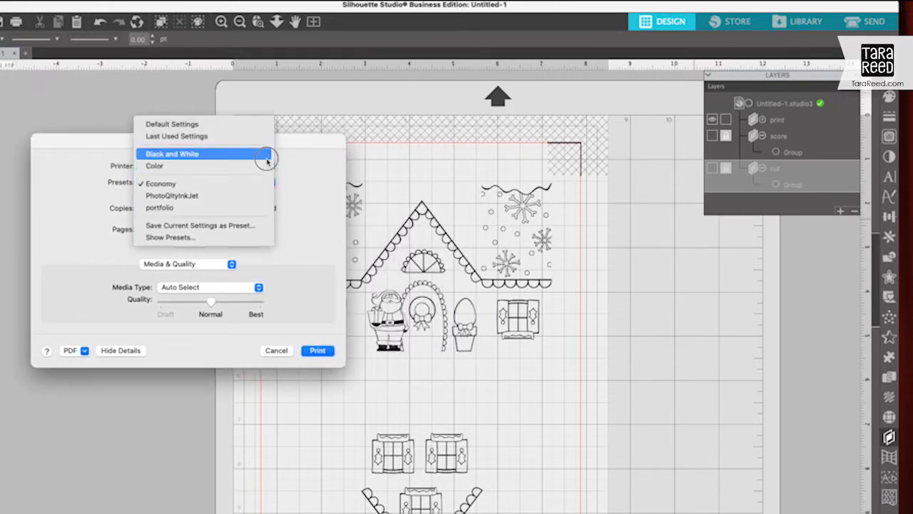
click(267, 156)
click(259, 287)
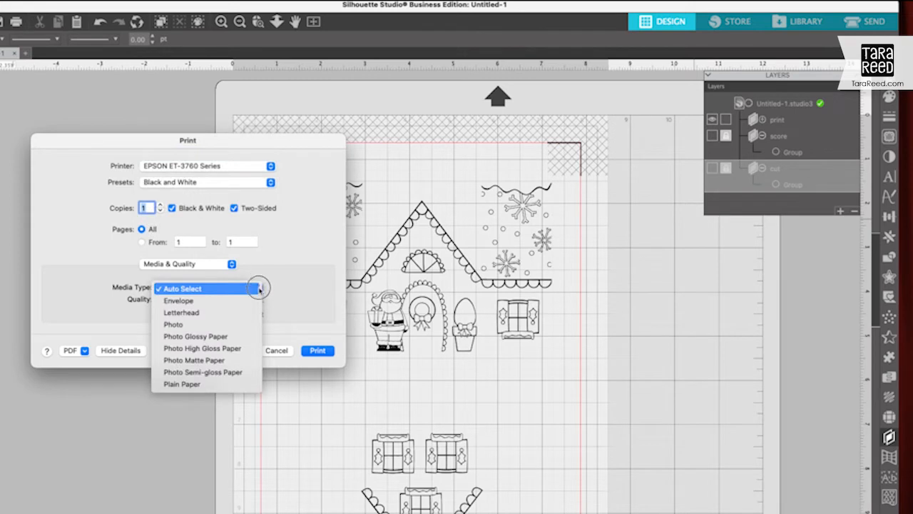
click(236, 362)
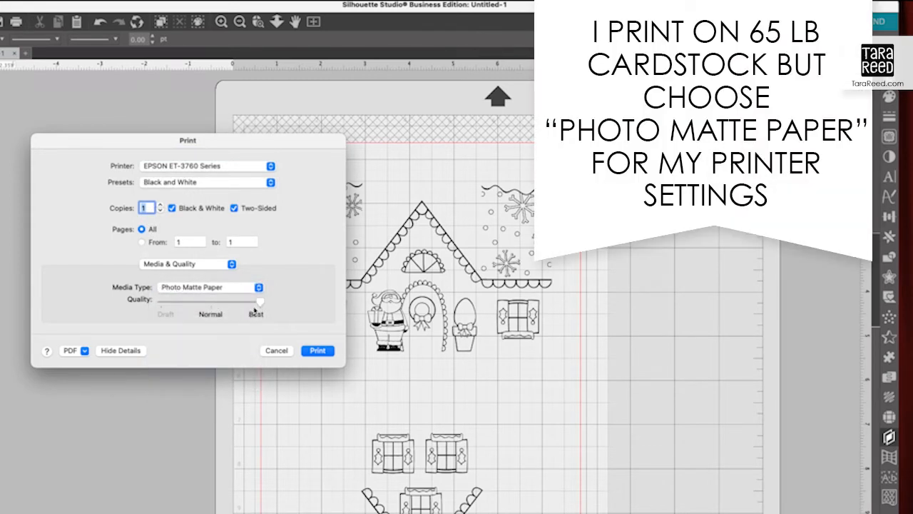
click(211, 303)
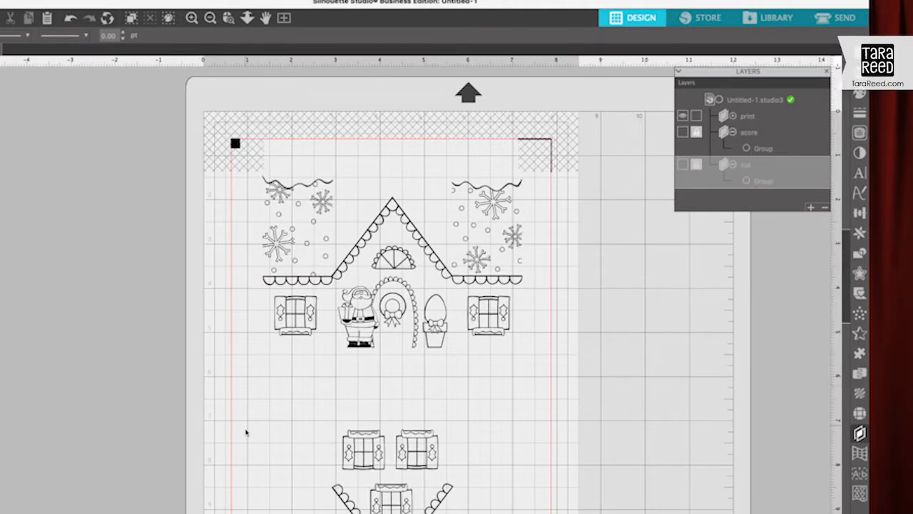
- Hide the print layer and make the score and cut layers visible
click(684, 116)
click(683, 133)
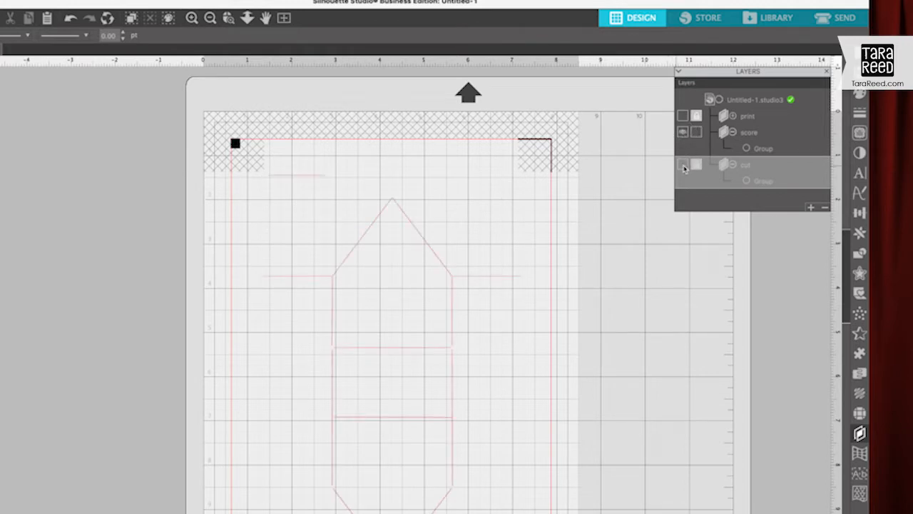
click(683, 166)
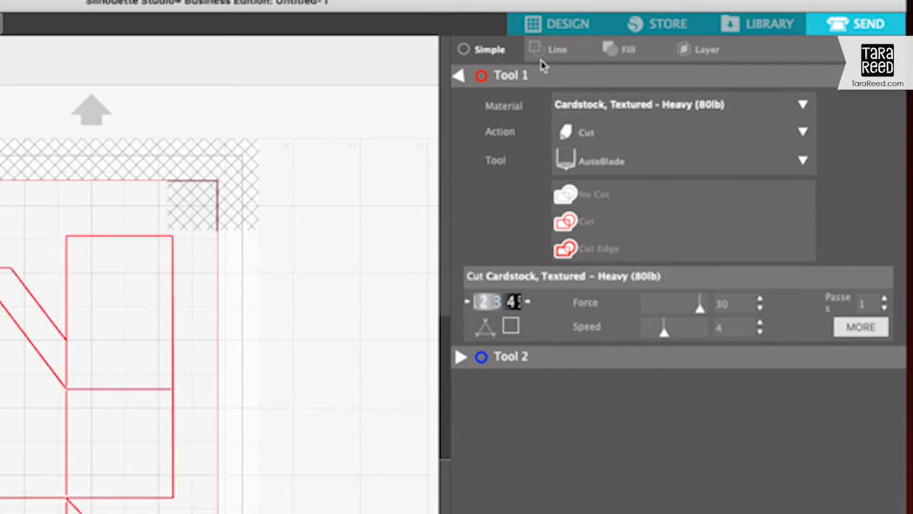
- Set up the send job by layer and exclude the print layer from being cut
click(710, 51)
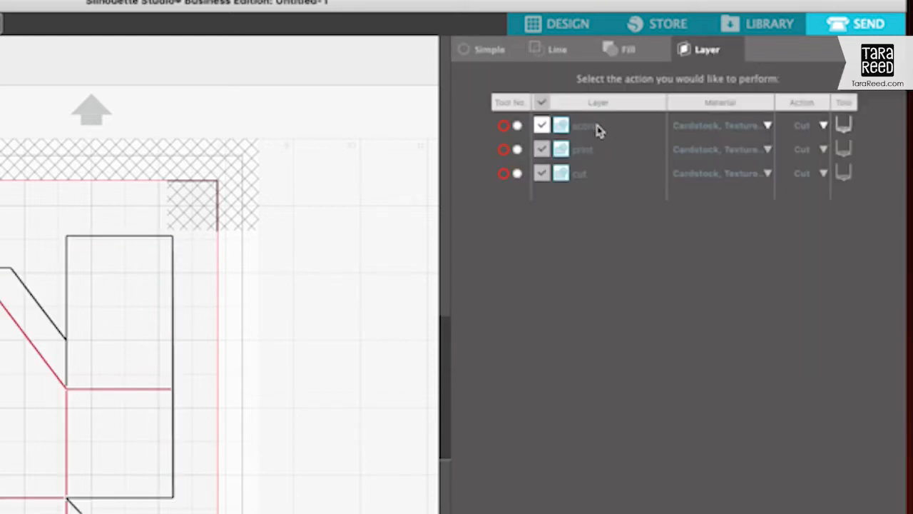
click(597, 154)
click(597, 177)
click(598, 142)
click(602, 176)
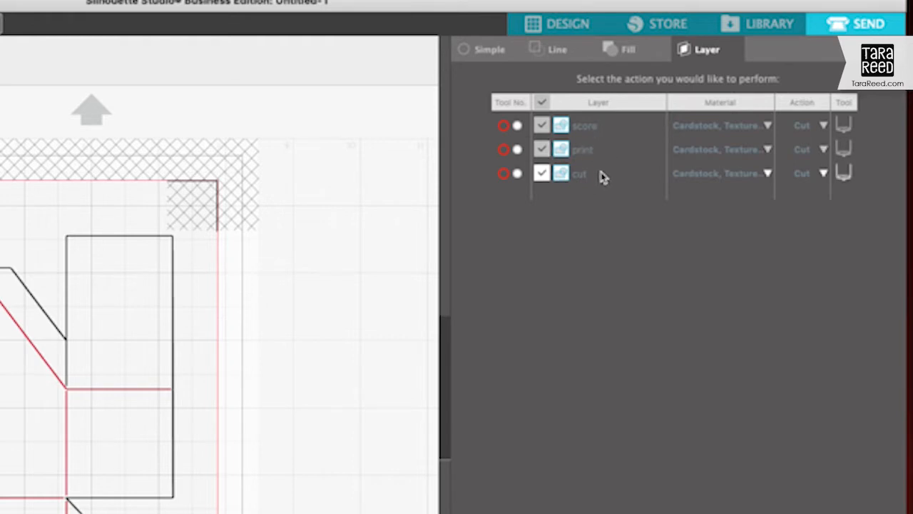
click(576, 155)
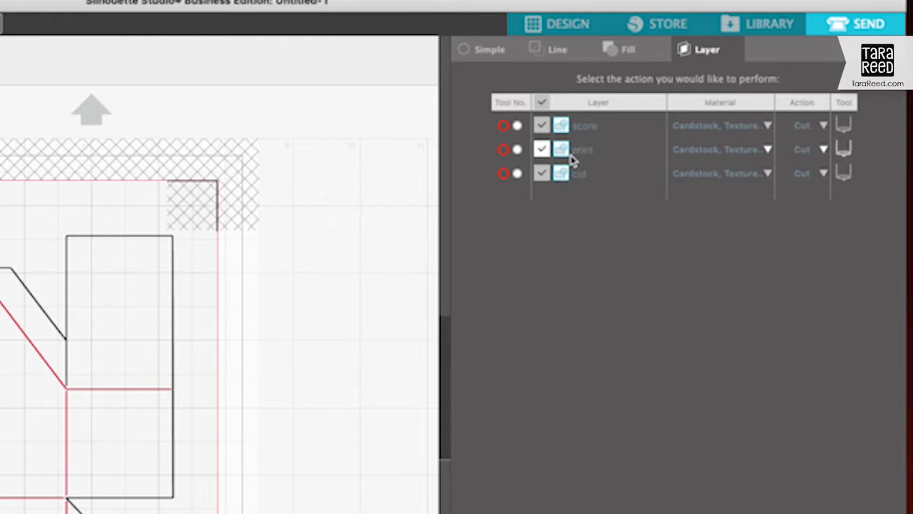
click(542, 149)
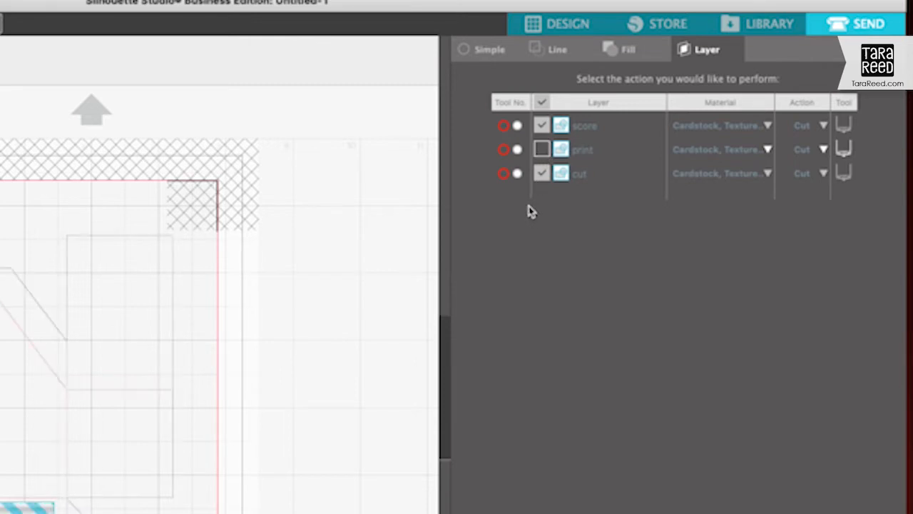
- Assign the Score action to the score layer, with an AutoBlade depth of 1 and a force of 1
click(602, 127)
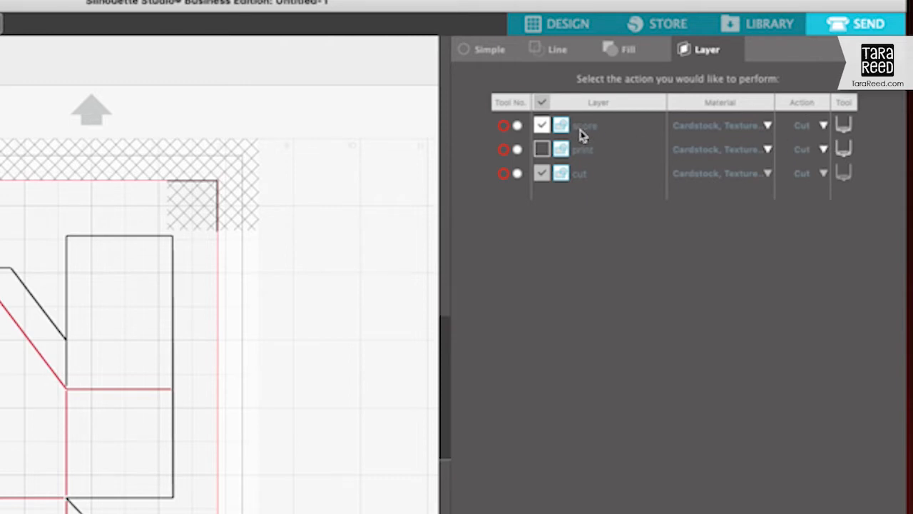
click(824, 126)
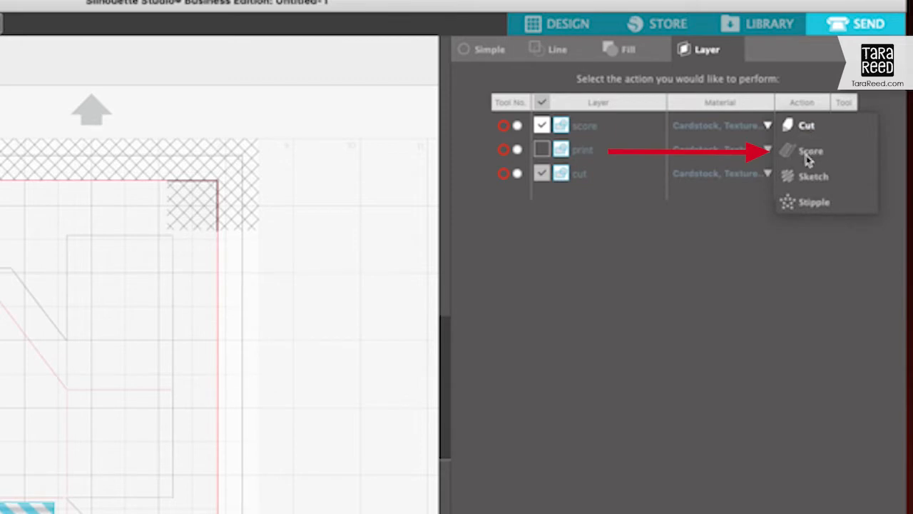
click(808, 158)
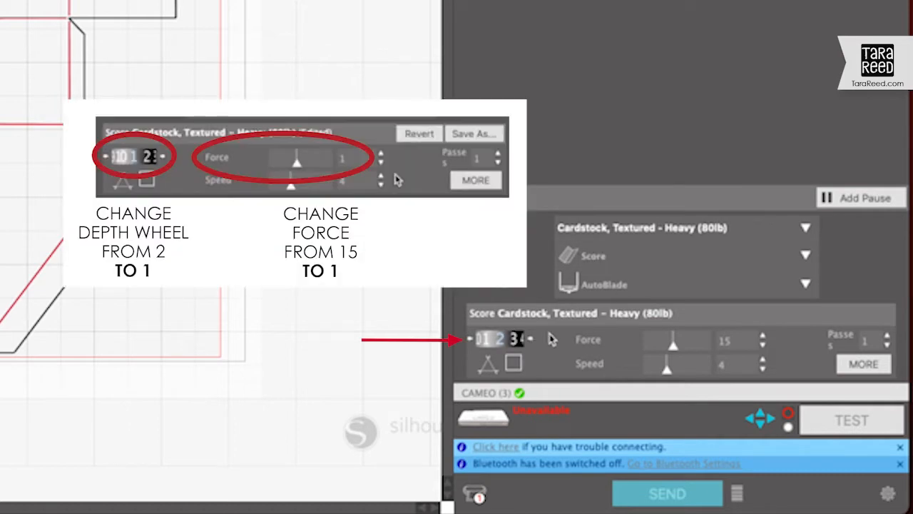
click(470, 340)
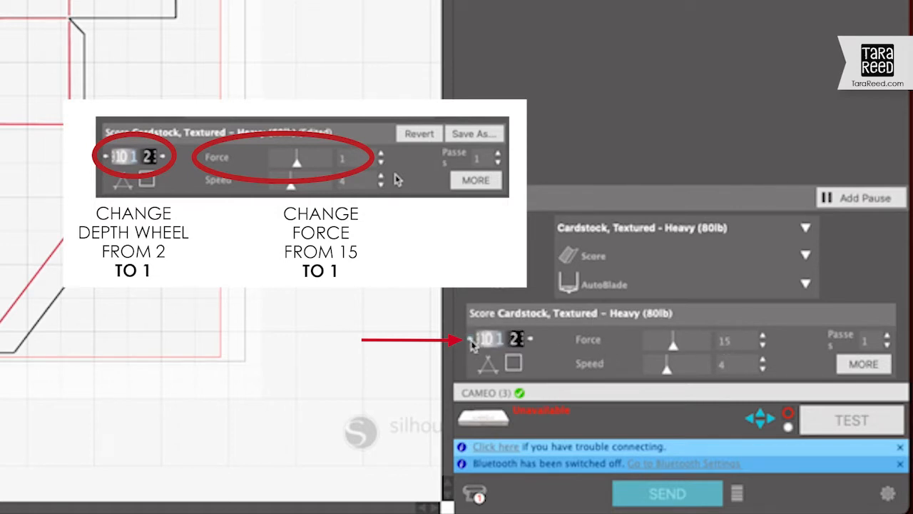
double_click(717, 341)
text(1)
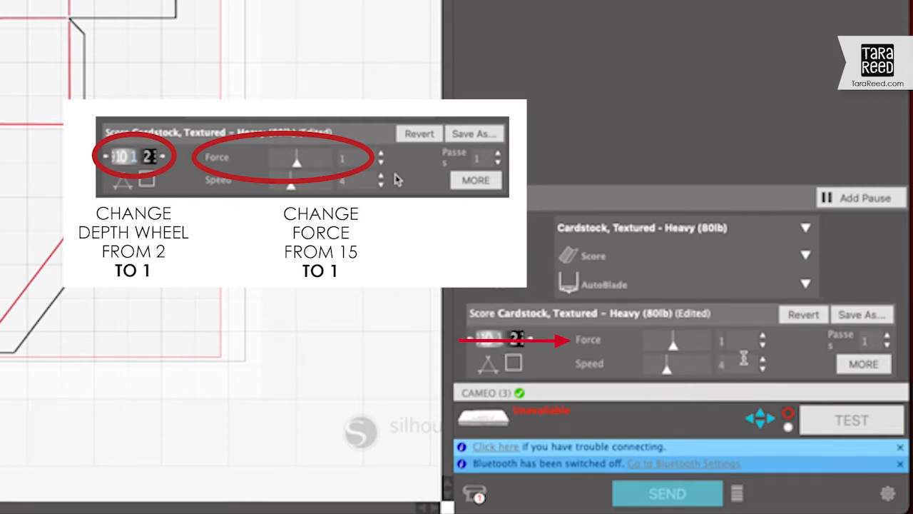